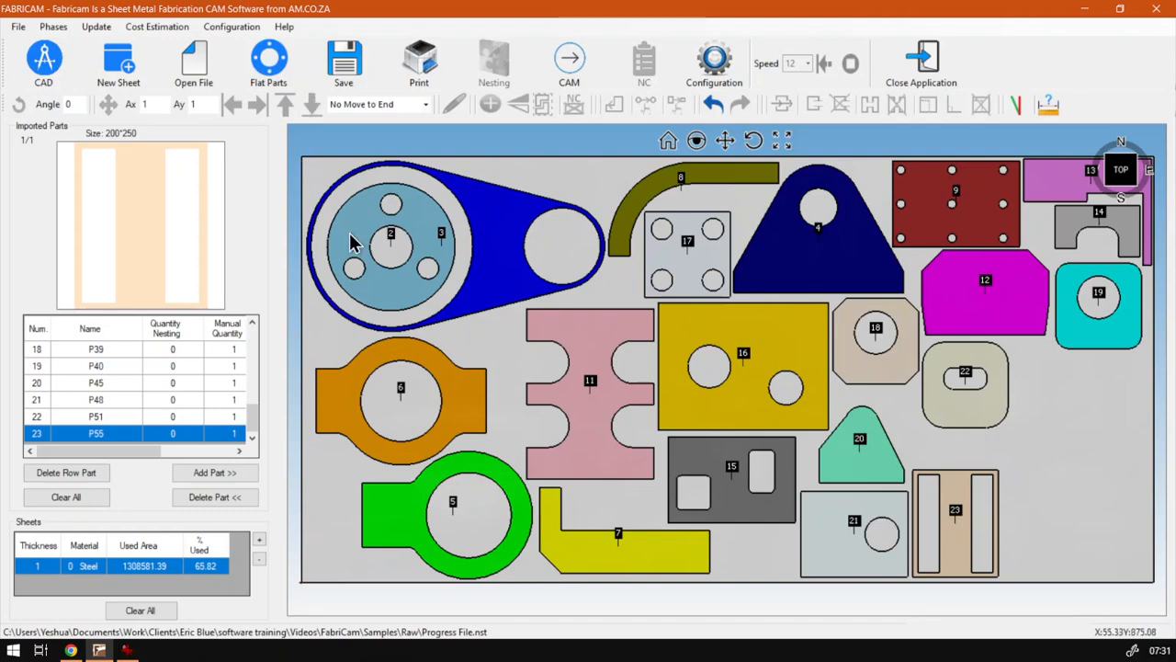
# - Start a P56 flat part from the parts library with A 325 mm, B 600 mm and C 200 mm
pyautogui.click(276, 60)
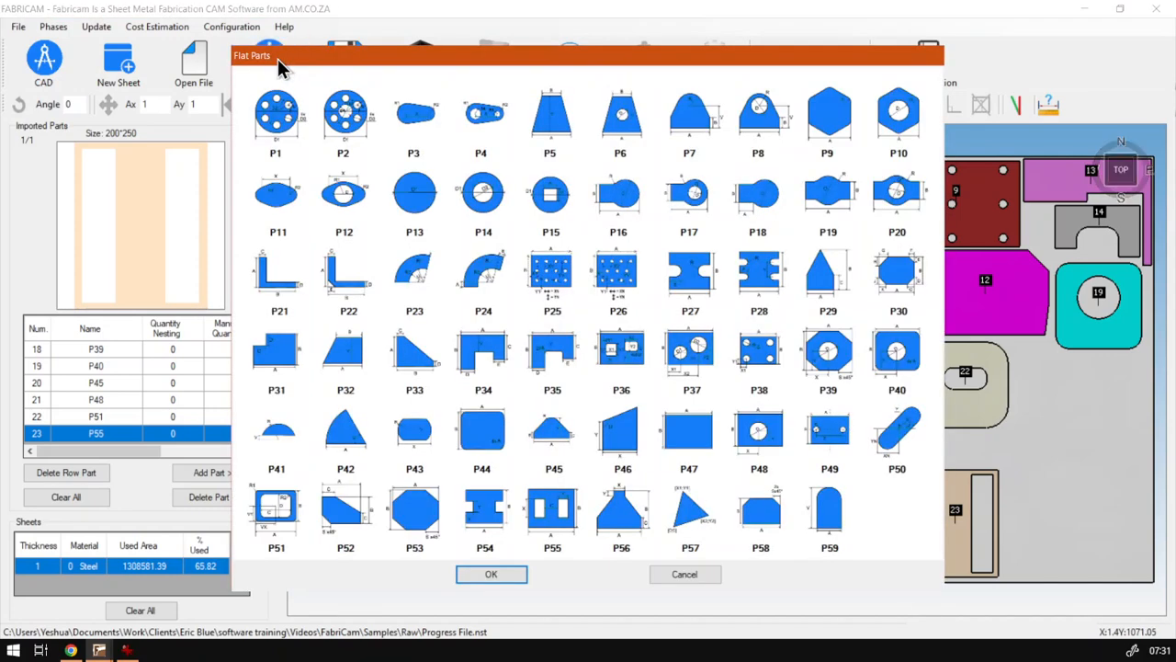
pyautogui.doubleClick(631, 516)
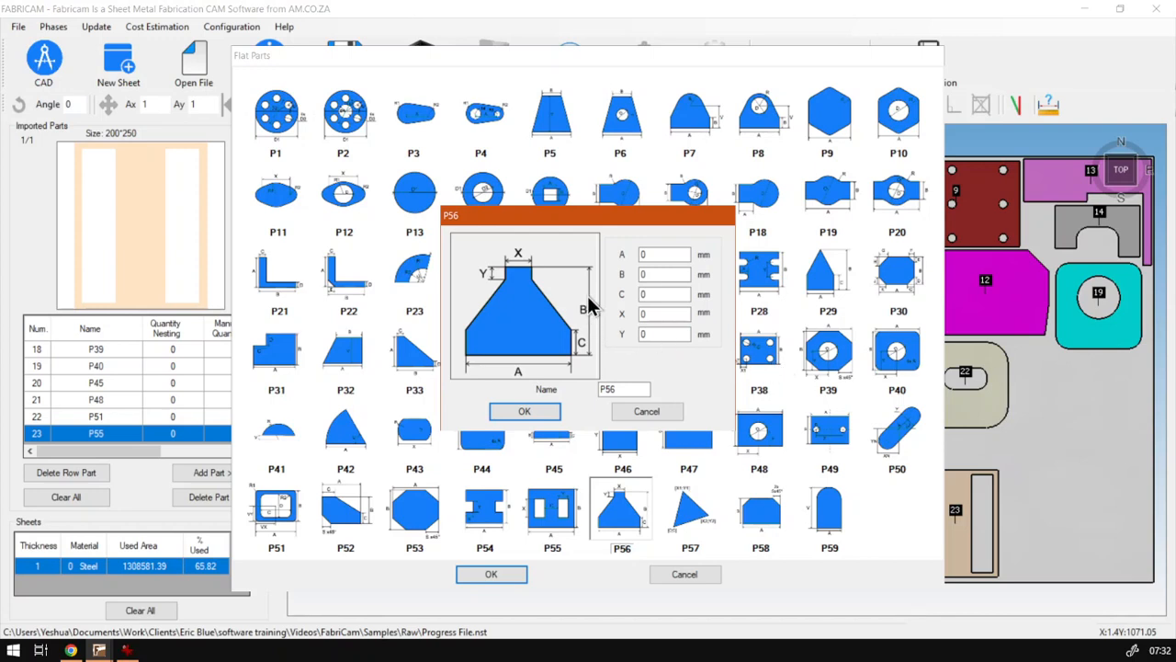
pyautogui.doubleClick(673, 273)
pyautogui.write('600')
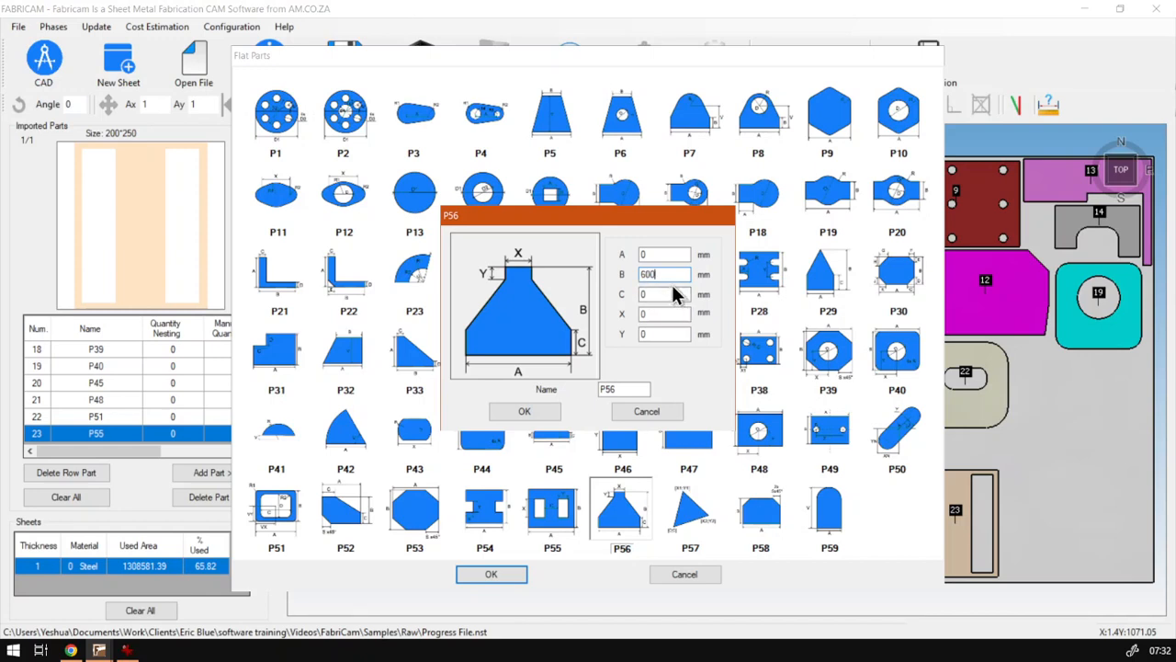
pyautogui.click(663, 255)
pyautogui.write('325')
pyautogui.moveTo(658, 295); pyautogui.dragTo(630, 301)
pyautogui.write('200')
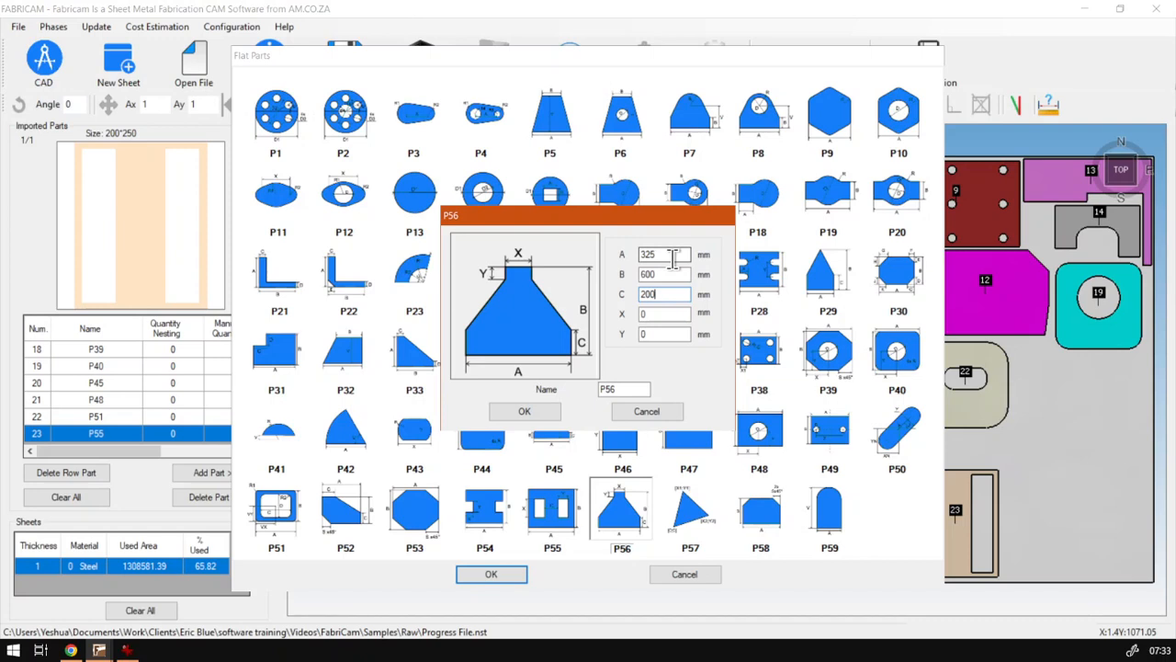
# - Set the P56 part's X to 80 mm and Y to 100 mm and accept its dimensions
pyautogui.doubleClick(656, 314)
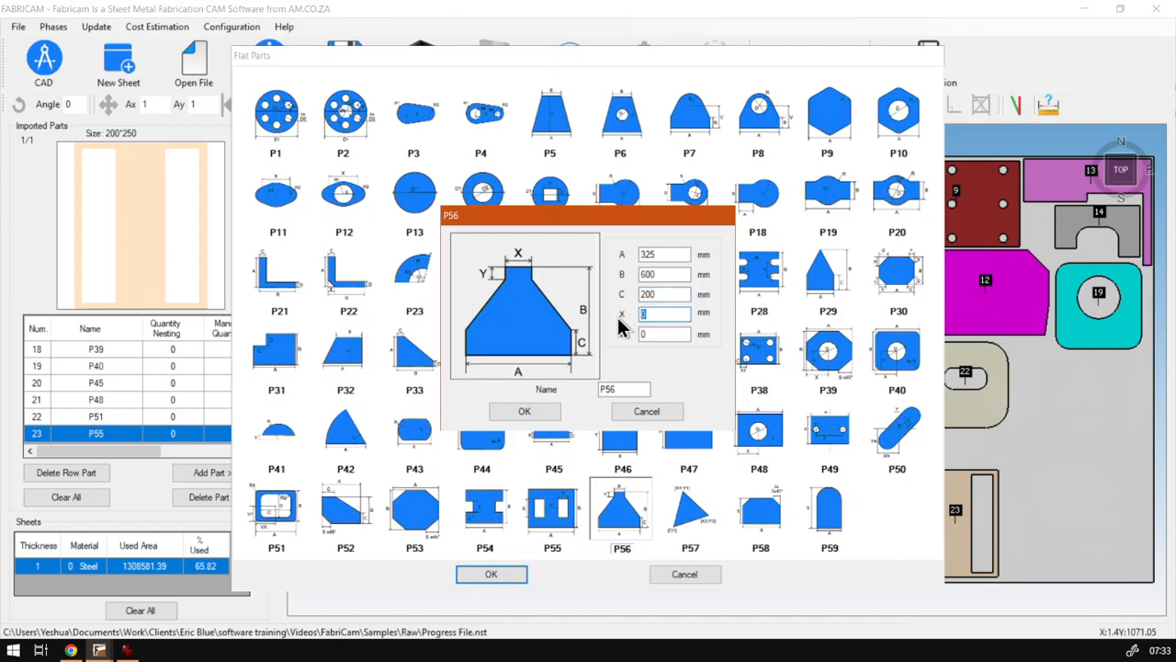
pyautogui.write('80')
pyautogui.click(643, 336)
pyautogui.doubleClick(644, 335)
pyautogui.write('5')
pyautogui.moveTo(667, 336); pyautogui.dragTo(629, 334)
pyautogui.write('100')
pyautogui.click(542, 411)
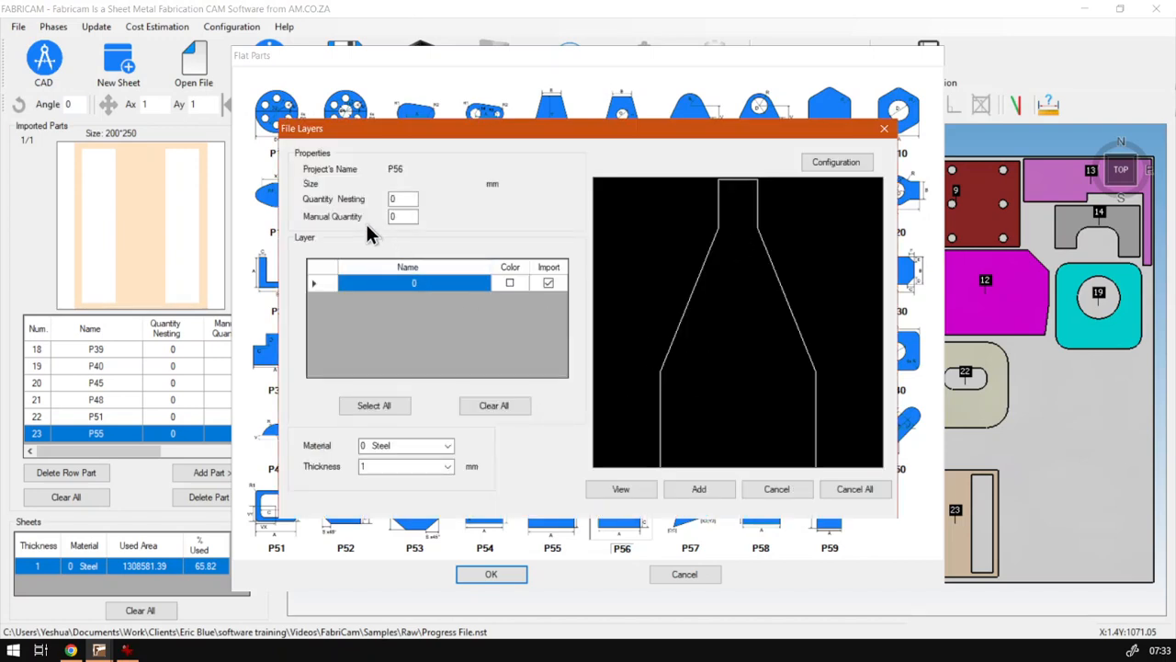
# - Import the 600 mm high P56 part with a manual quantity of 1
pyautogui.doubleClick(404, 216)
pyautogui.write('1')
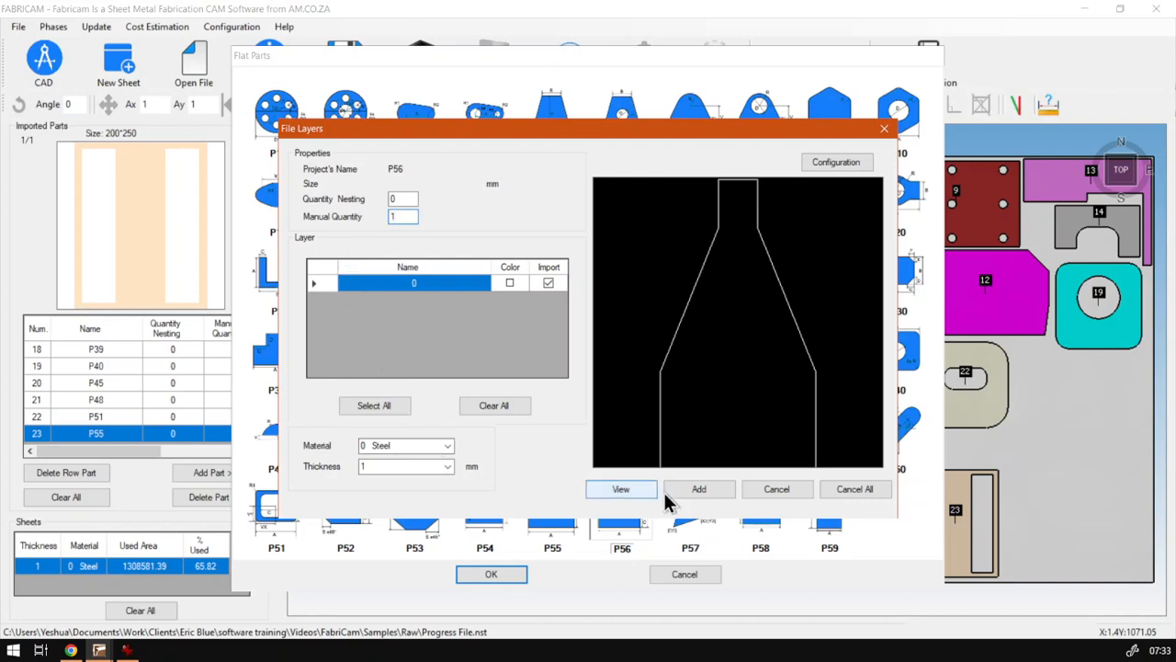
pyautogui.click(701, 495)
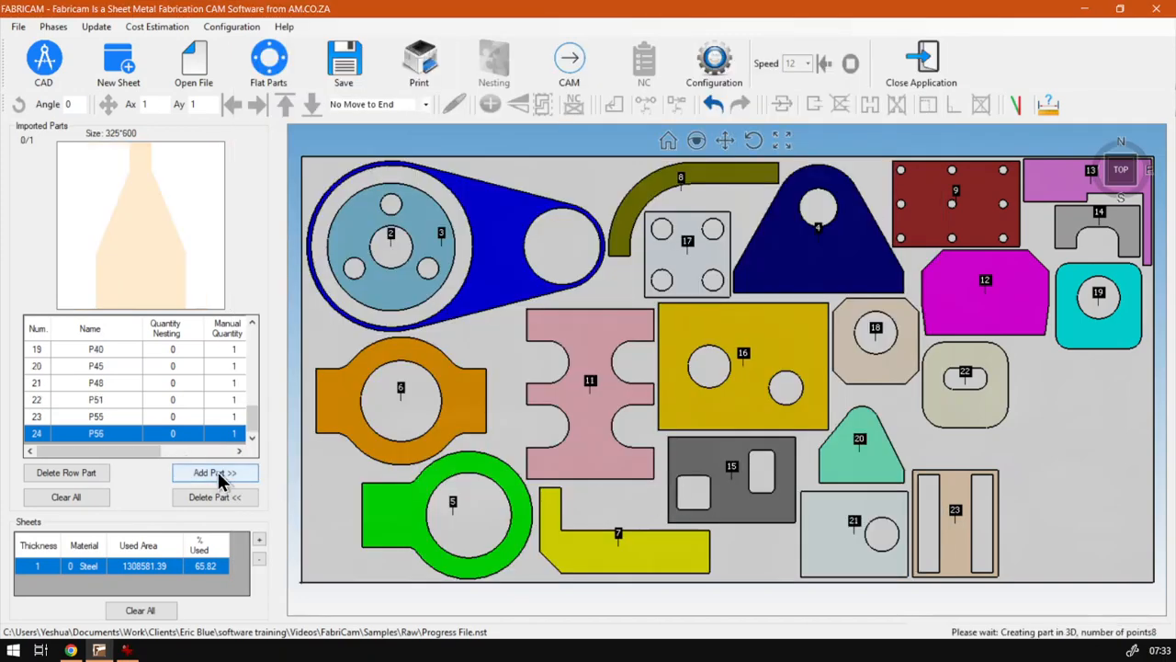
# - Try to fit the P56 part in the free area below part 19, and delete it from the imported parts
pyautogui.click(219, 472)
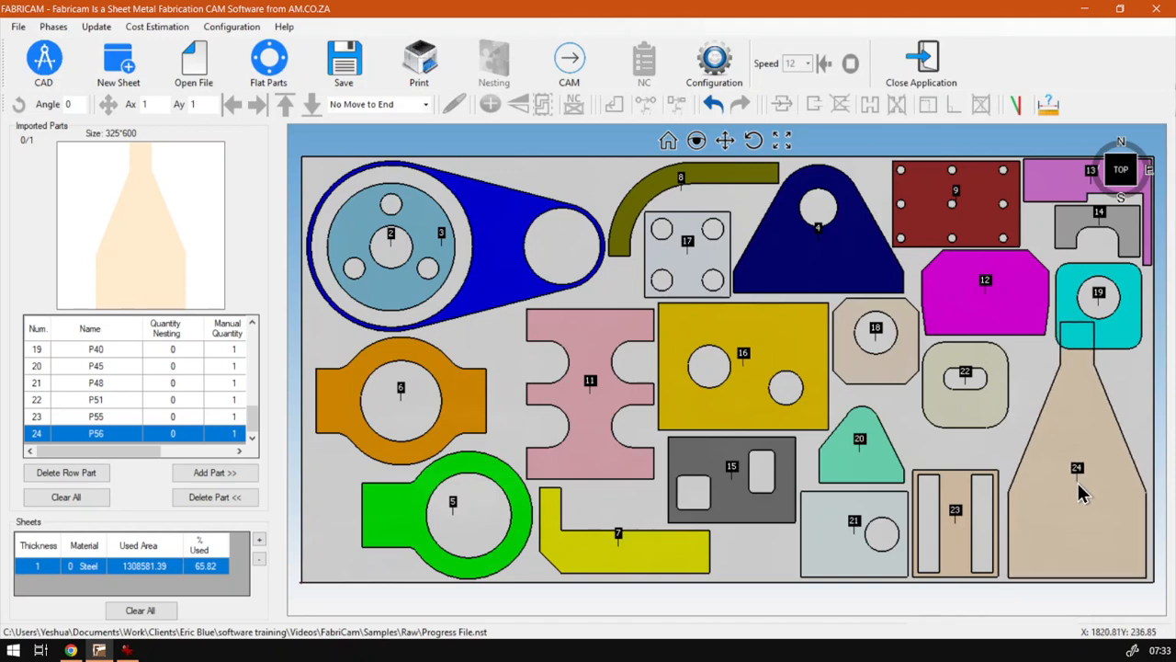
pyautogui.press('Escape')
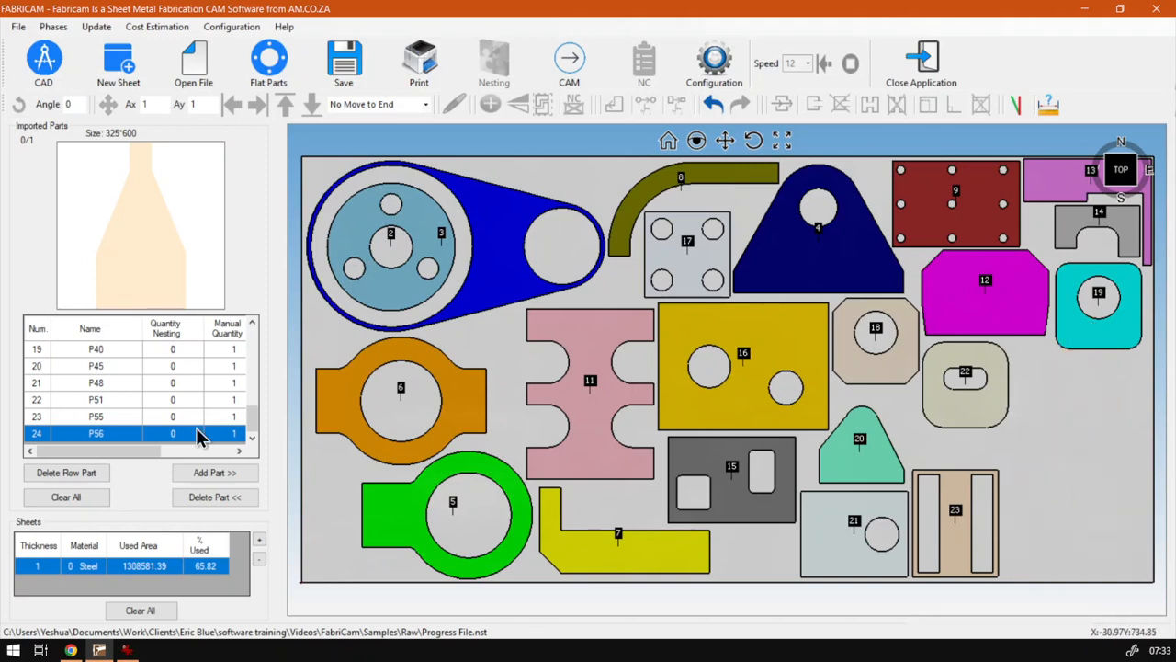
pyautogui.click(79, 475)
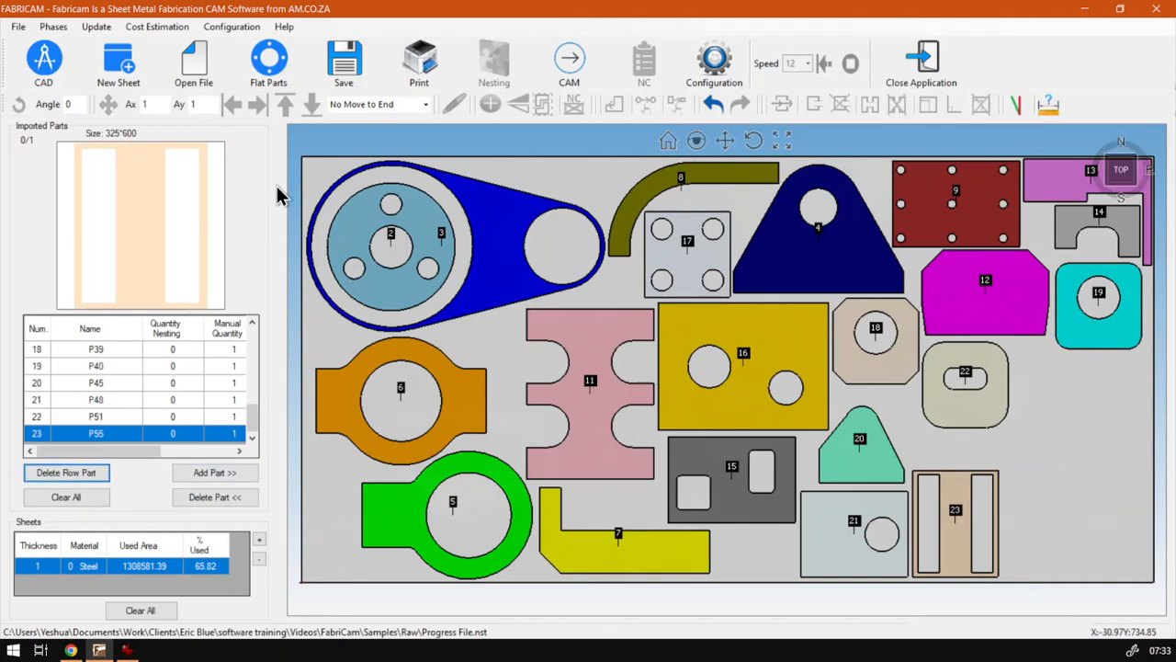
# - Start a new P56 flat part from the parts library with A 325 mm and B 500 mm
pyautogui.click(270, 69)
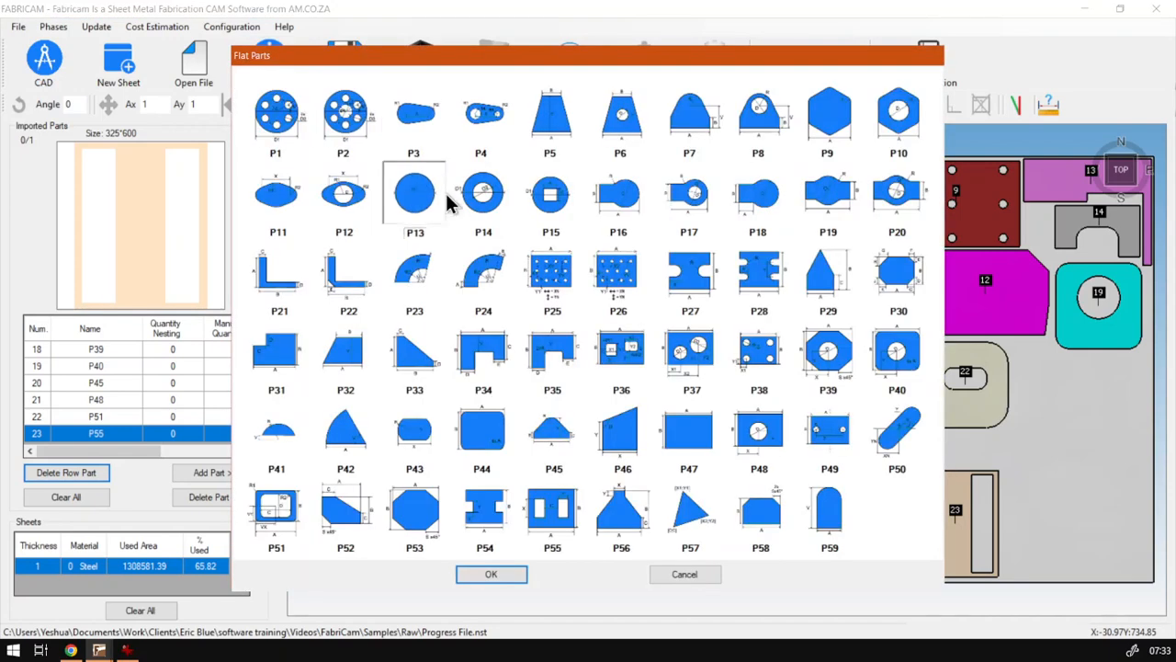
pyautogui.doubleClick(628, 531)
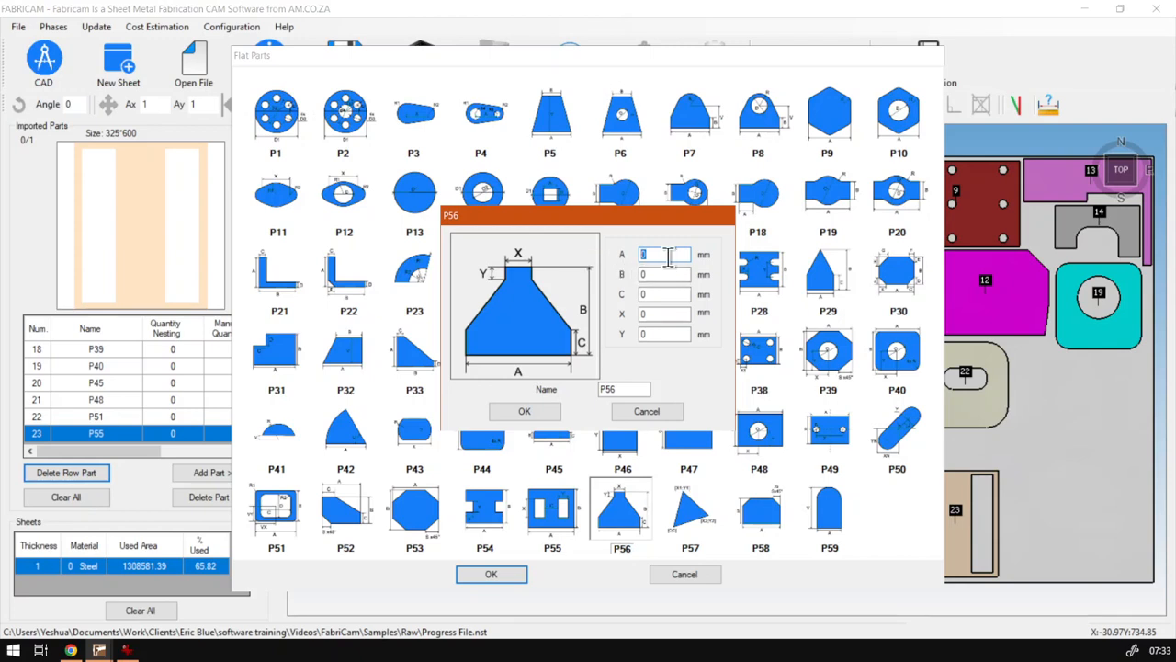
pyautogui.write('500')
pyautogui.press('Tab')
pyautogui.write('500')
pyautogui.moveTo(680, 253); pyautogui.dragTo(620, 257)
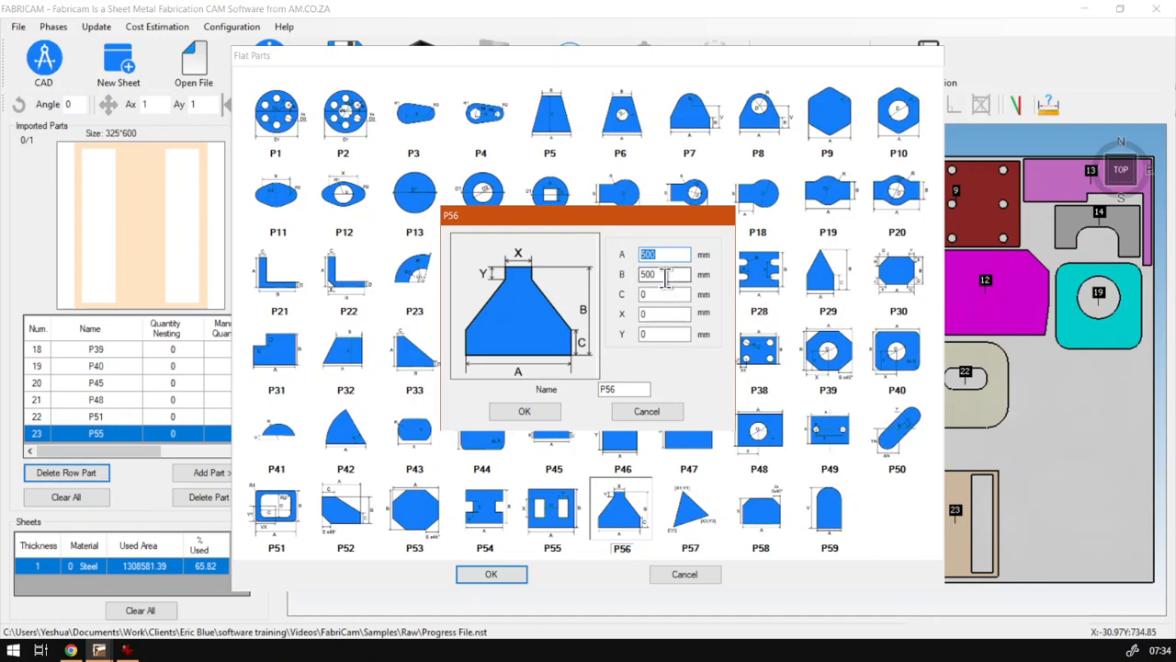
pyautogui.write('325')
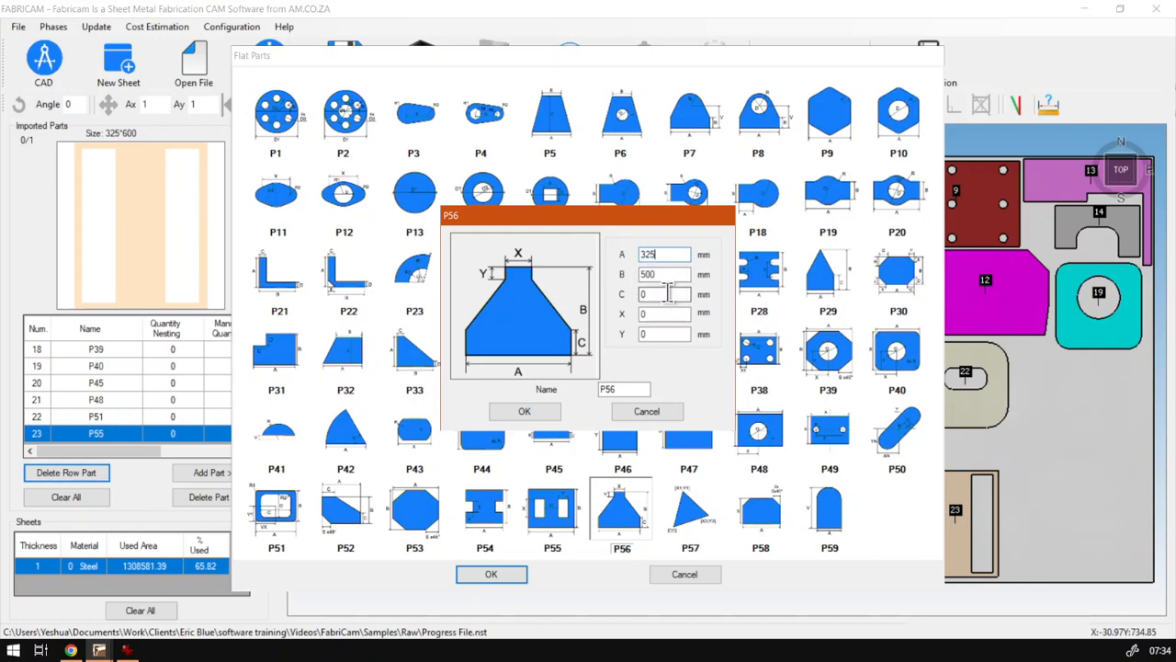
# - Set the P56 part's C to 100 mm, X to 80 mm and Y to 25 mm and accept its dimensions
pyautogui.press('Tab')
pyautogui.press('Tab')
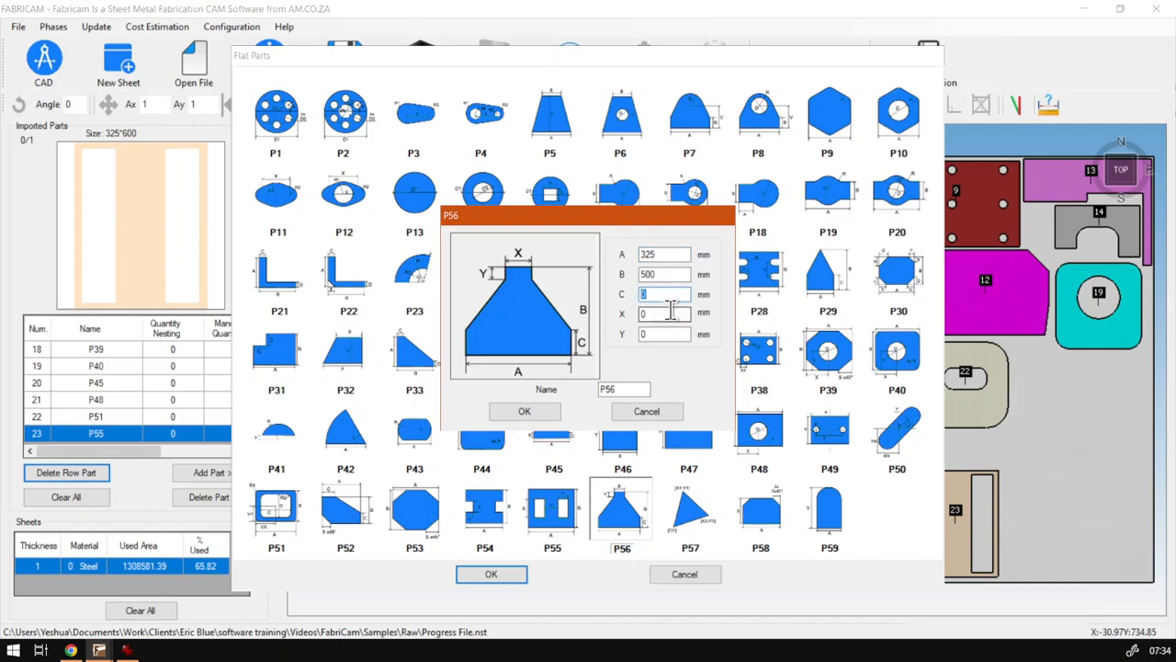
pyautogui.write('100')
pyautogui.press('Tab')
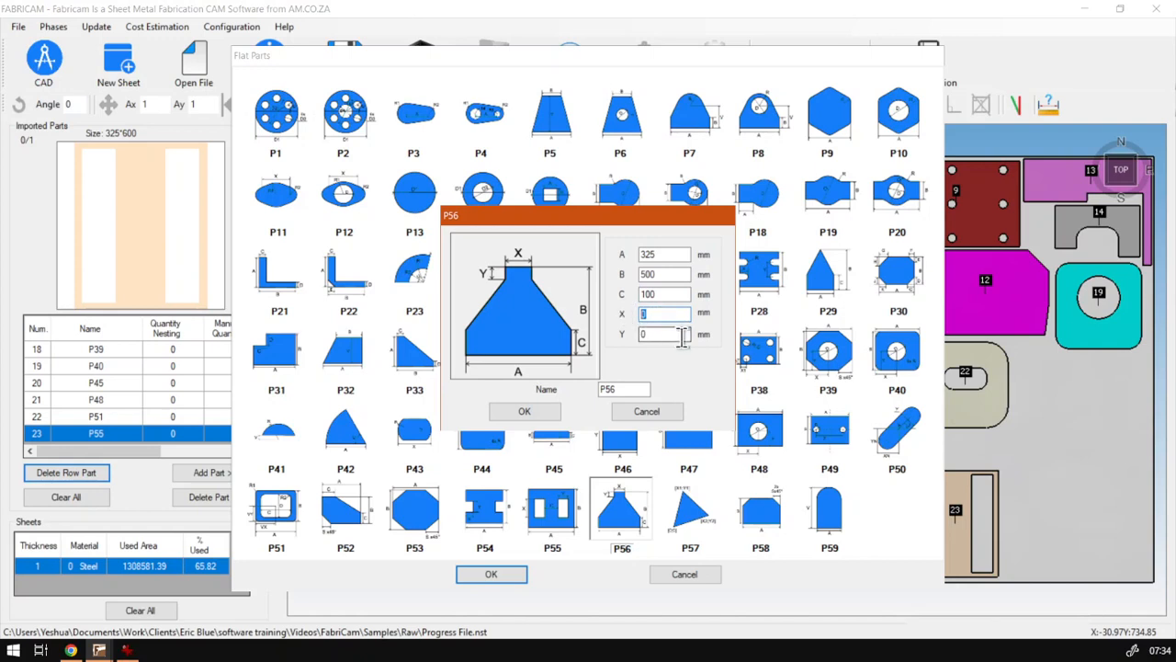
pyautogui.write('80')
pyautogui.press('Tab')
pyautogui.write('25')
pyautogui.click(542, 413)
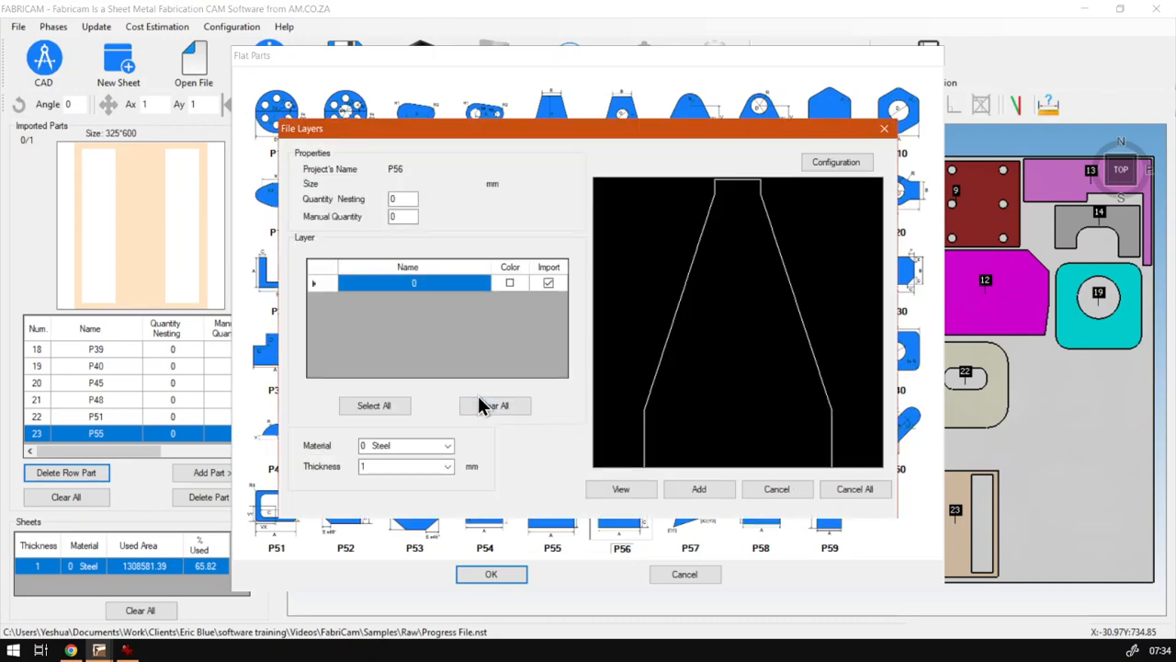
# - Import the P56 part with a manual quantity of 1 and place it in the free area of the sheet below part 19
pyautogui.write('1')
pyautogui.click(699, 491)
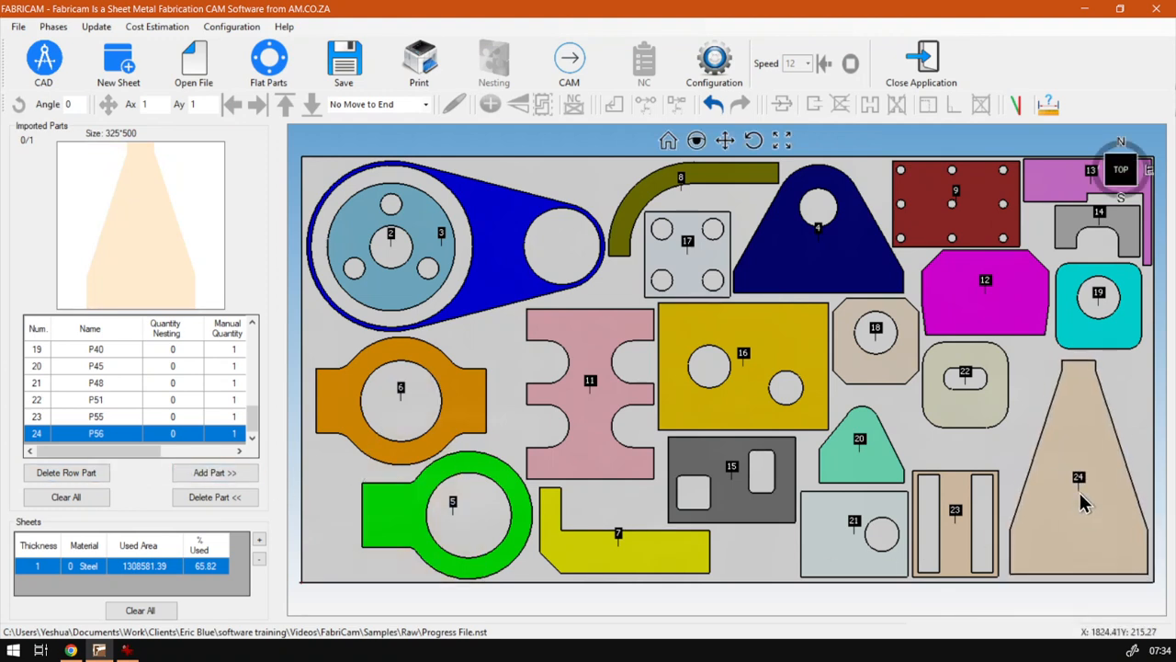
pyautogui.click(1077, 501)
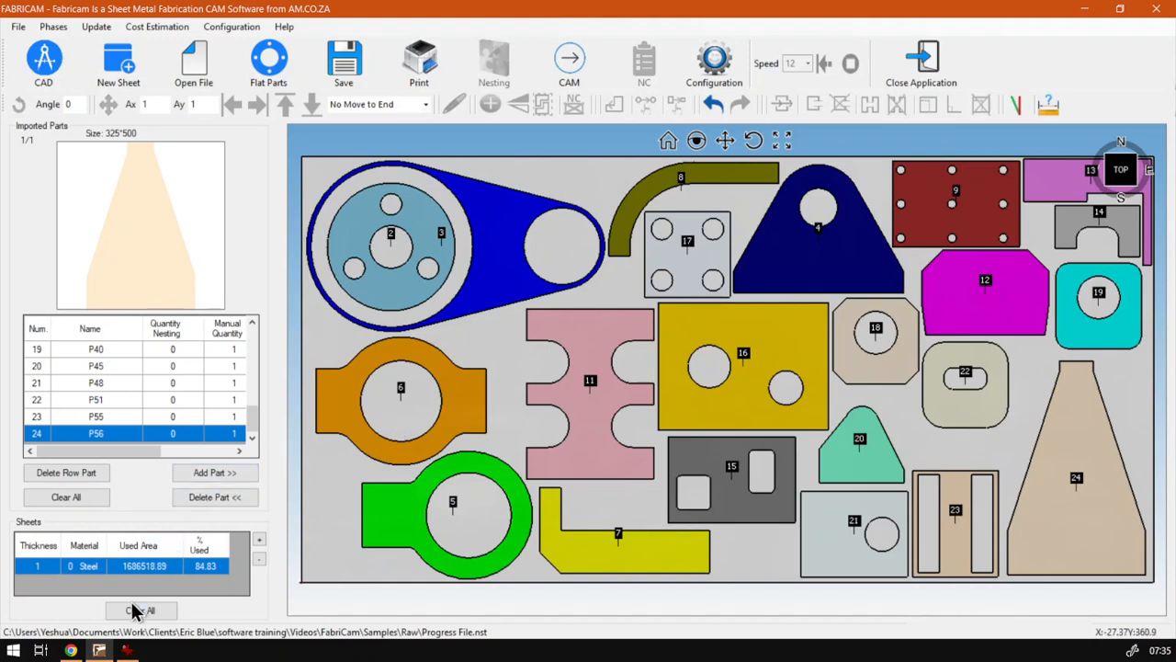
# - Switch to Chrome to show the softwaretraining.co.za home page
pyautogui.moveTo(73, 650)
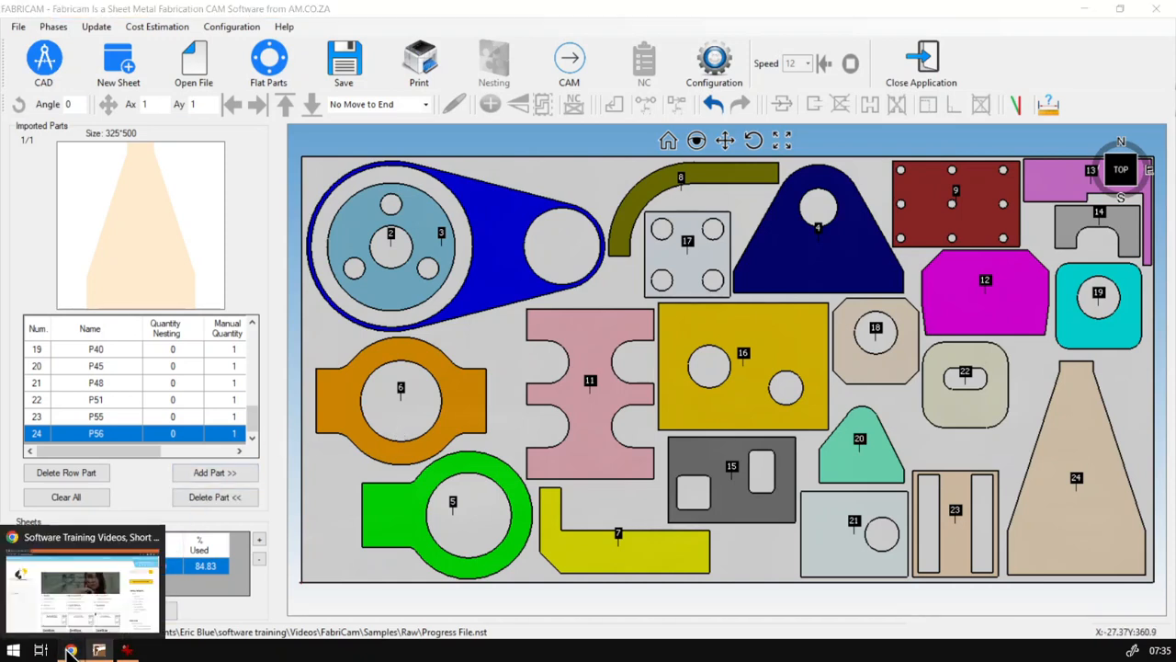
pyautogui.click(119, 584)
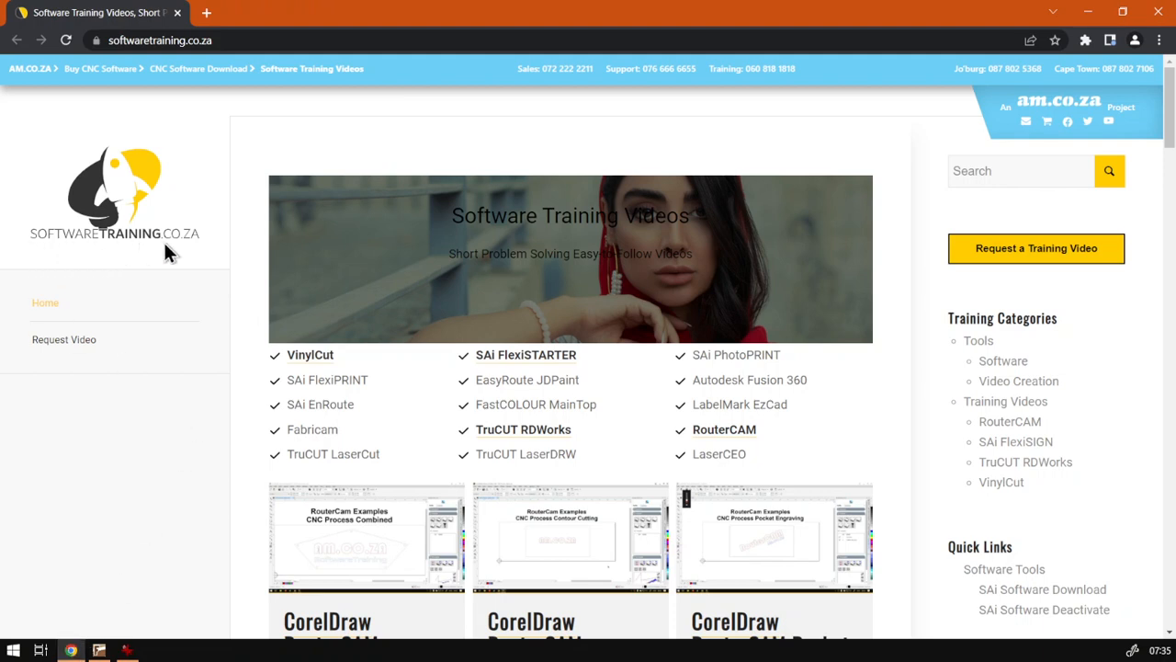